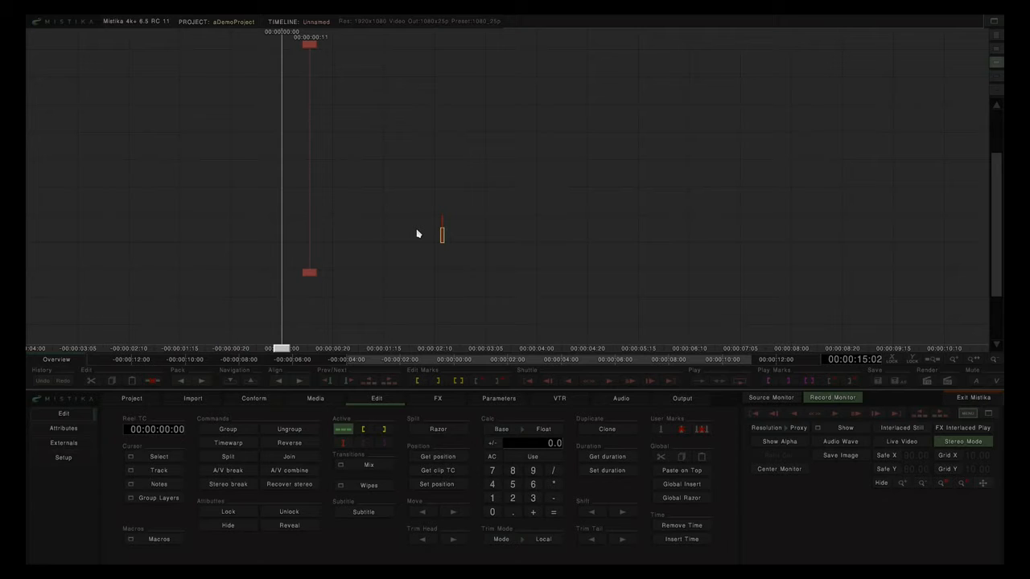
Open the 1-C009_B003L2AQ folder under importFiles/ArriRaw for import and preview its .ari sequence in the source monitor
left_click(193, 398)
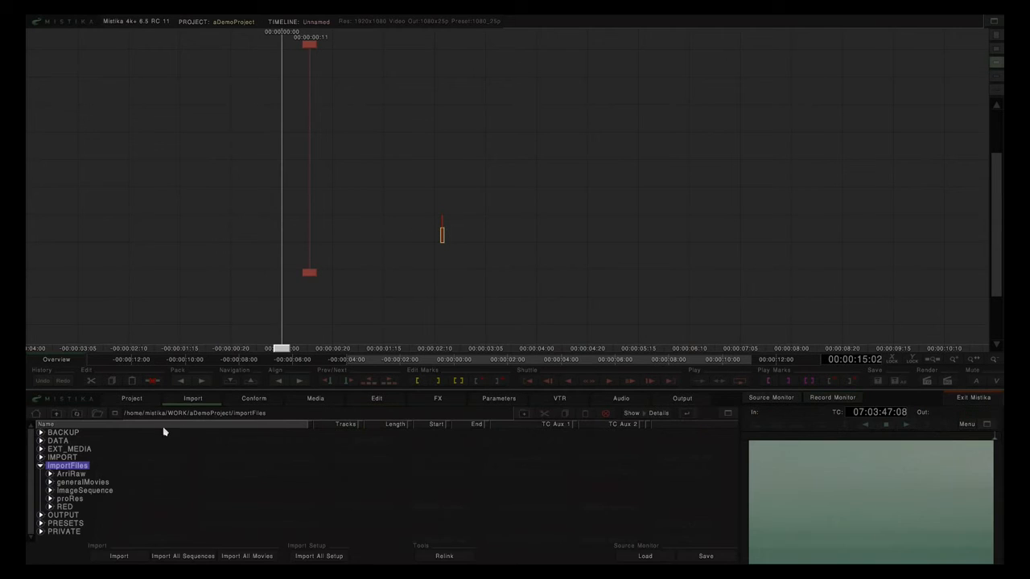
left_click(50, 476)
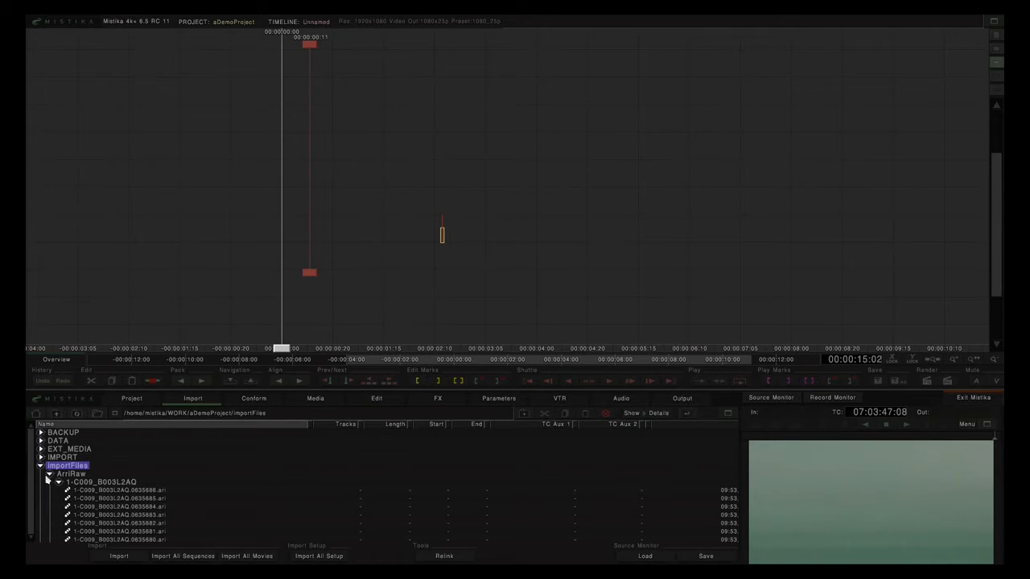
left_click(28, 457)
left_click_drag(30, 437, 30, 437)
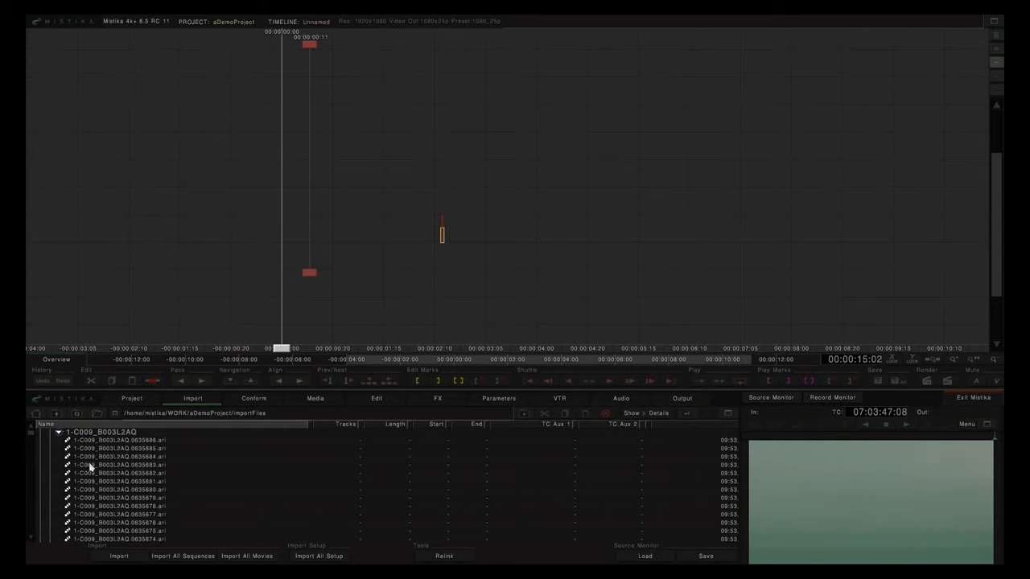
left_click(155, 475)
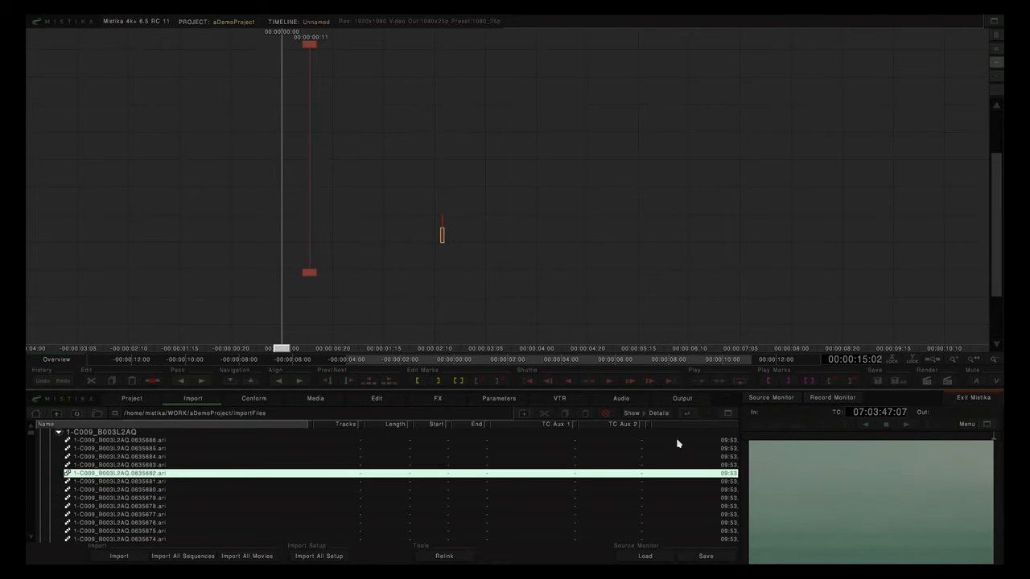
mouse_move(855, 437)
left_mouse_down()
mouse_move(772, 437)
mouse_move(896, 444)
mouse_move(822, 442)
left_mouse_up()
left_click(770, 396)
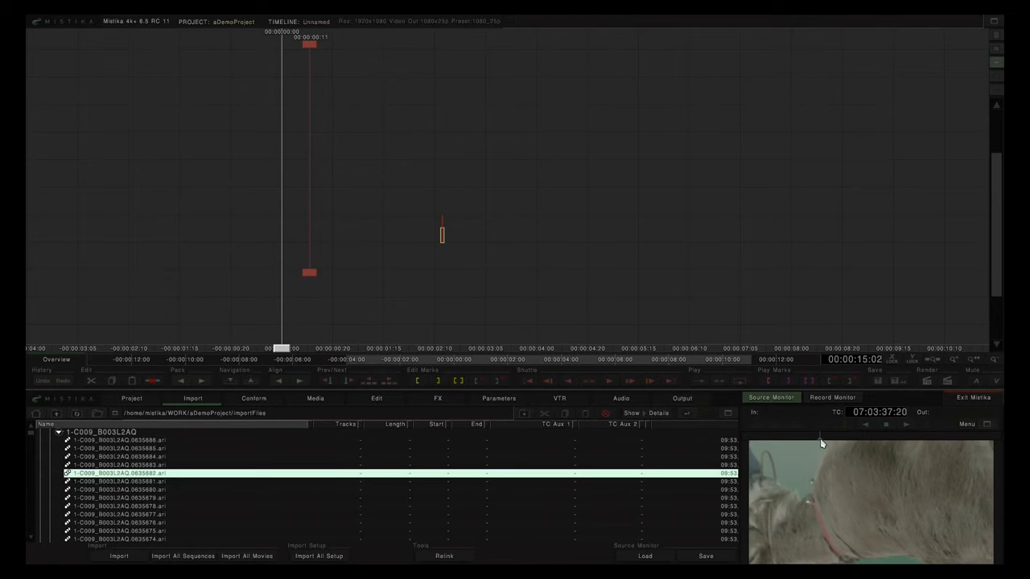
Link the 1-C009_B003L2AQ frames as a progressive sequence on the timeline and move the current position to 00:00:04:06
left_click(146, 482)
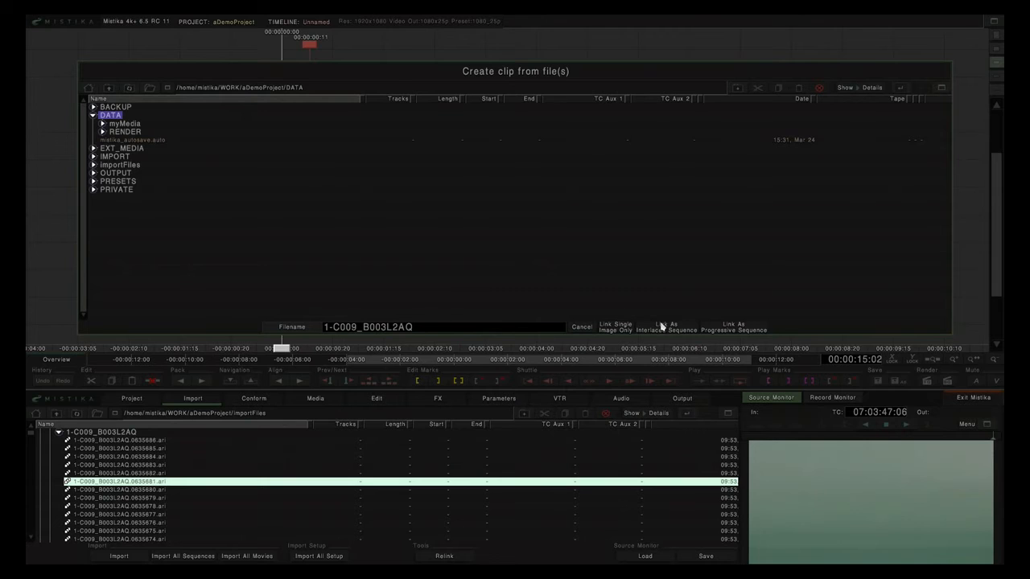
left_click(727, 330)
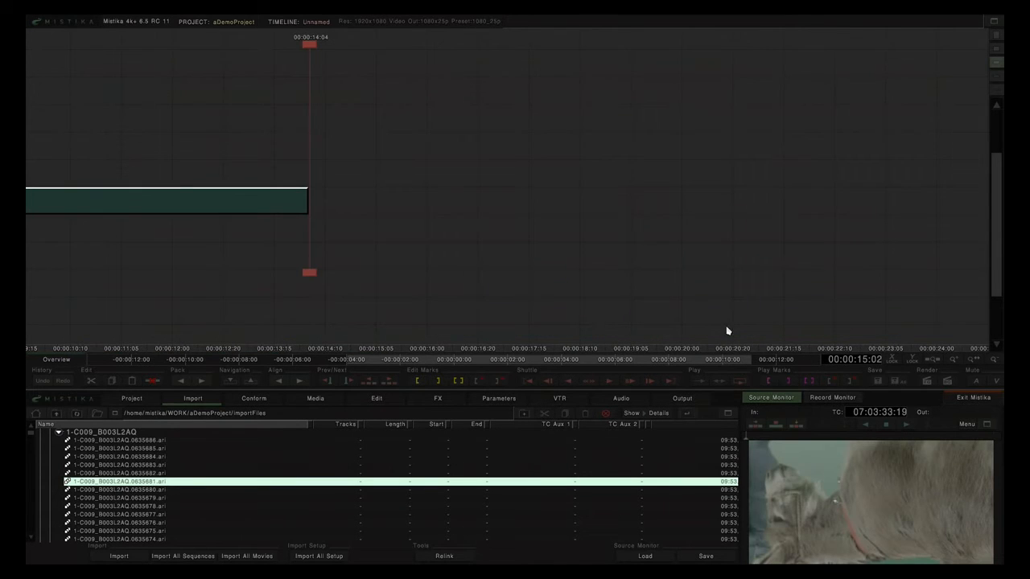
left_click_drag(426, 124, 621, 143)
scroll(424, 147, "down", 3)
left_click_drag(236, 164, 427, 197)
left_click_drag(309, 273, 358, 278)
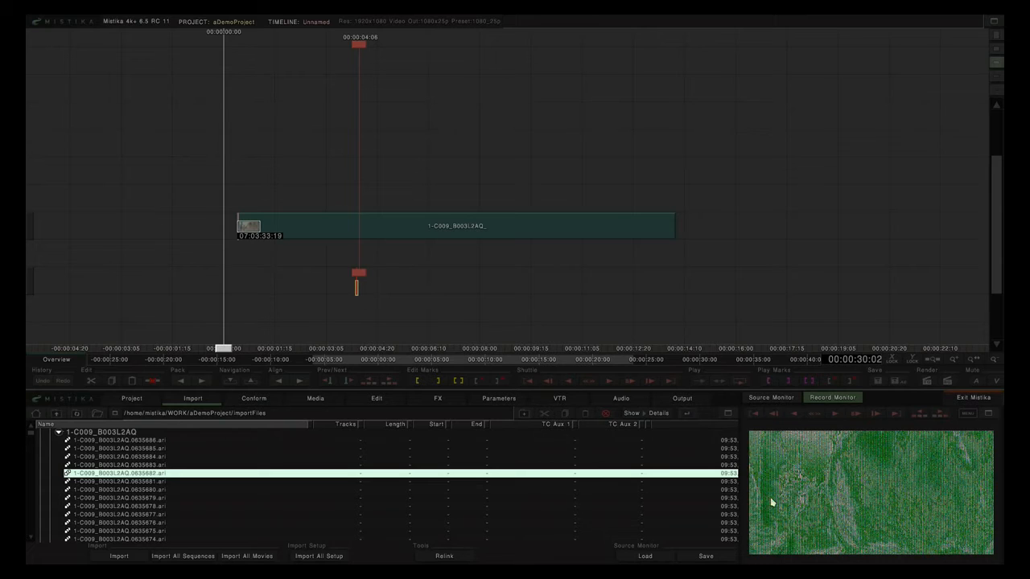
Apply the ArriParams decode effect to the 1-C009_B003L2AQ clip and check frame 43 in the effects editor
double_click(432, 234)
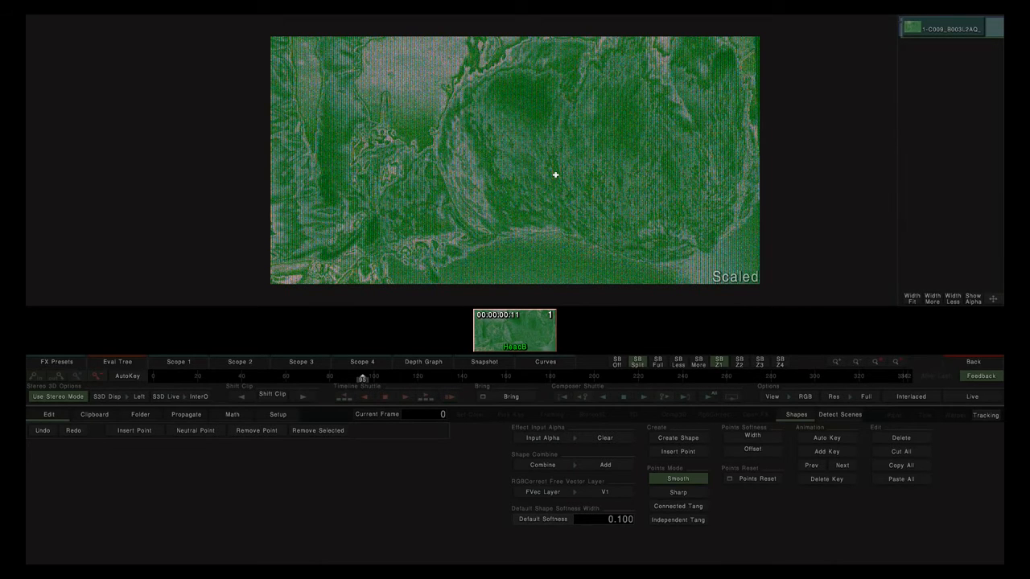
left_click(968, 362)
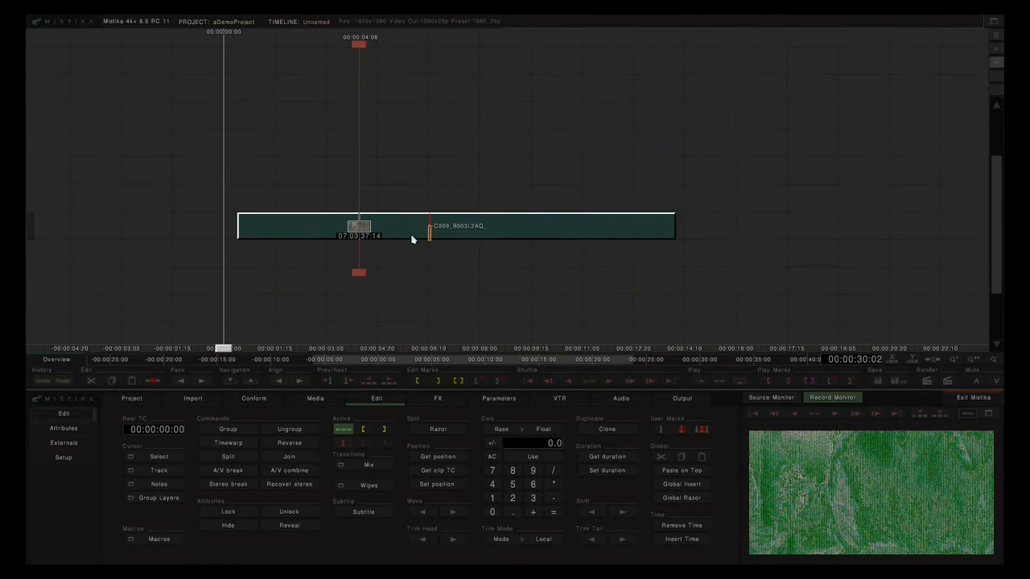
left_click(433, 403)
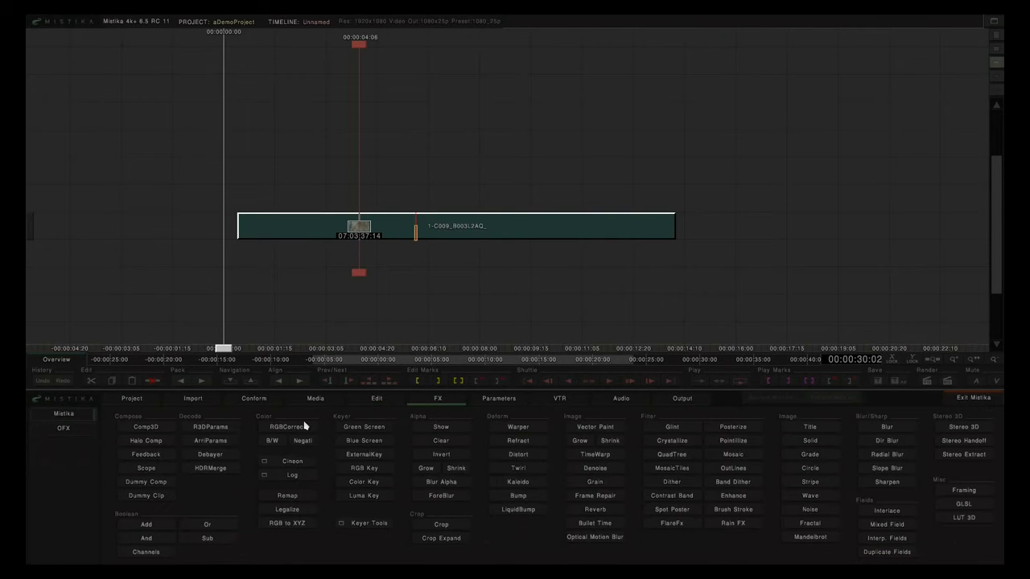
left_click(217, 446)
double_click(406, 208)
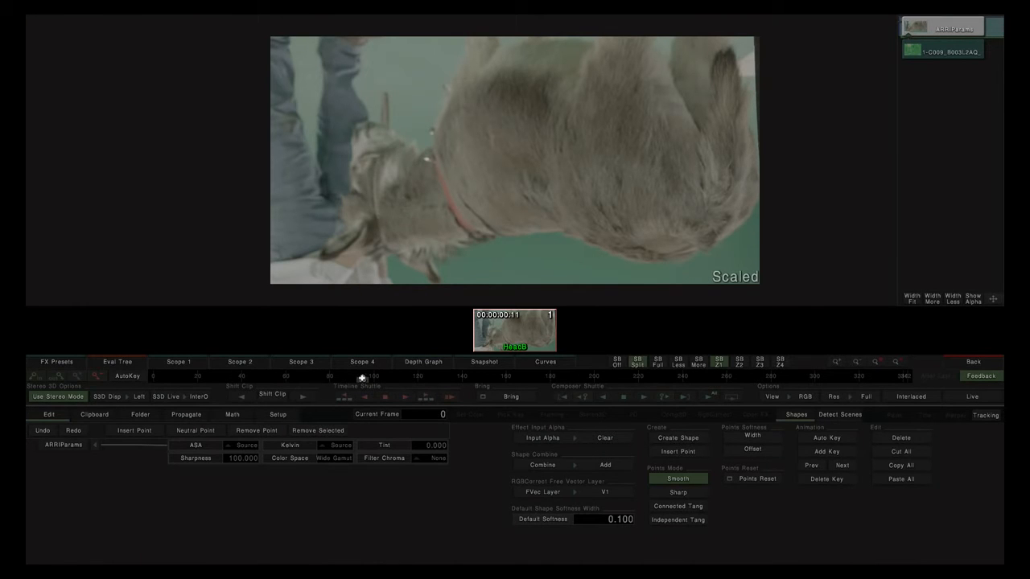
left_click(241, 378)
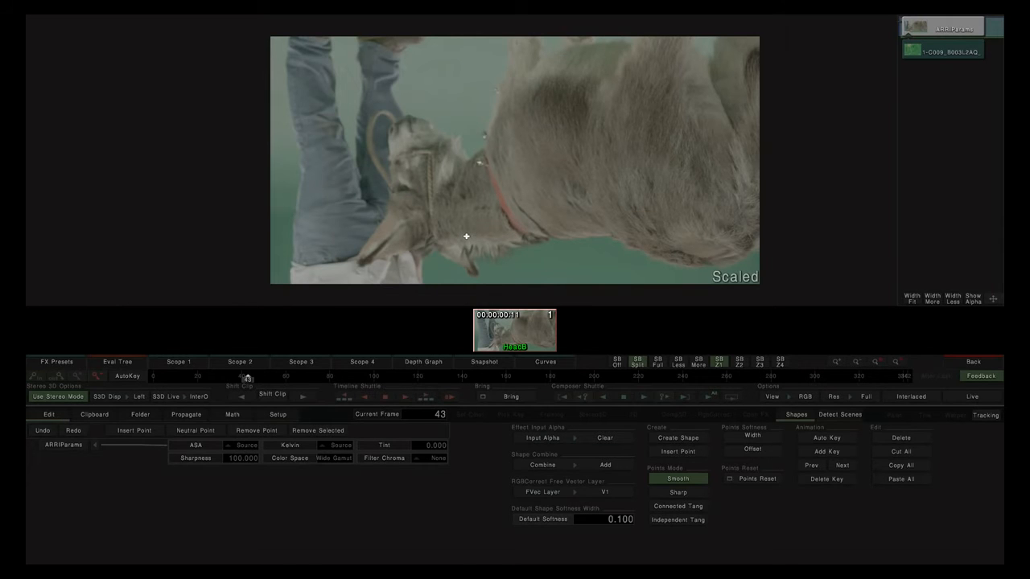
left_click(975, 361)
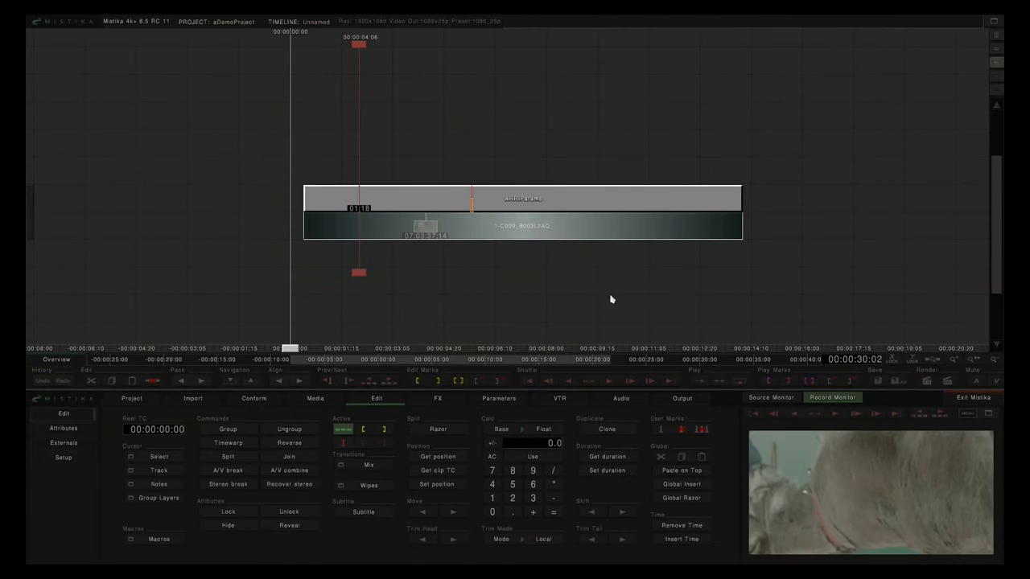
Add a Framing effect above ArriParams with Mirror set to Vertical and Result Size As set to Anamorphic
left_click(438, 398)
left_click(952, 490)
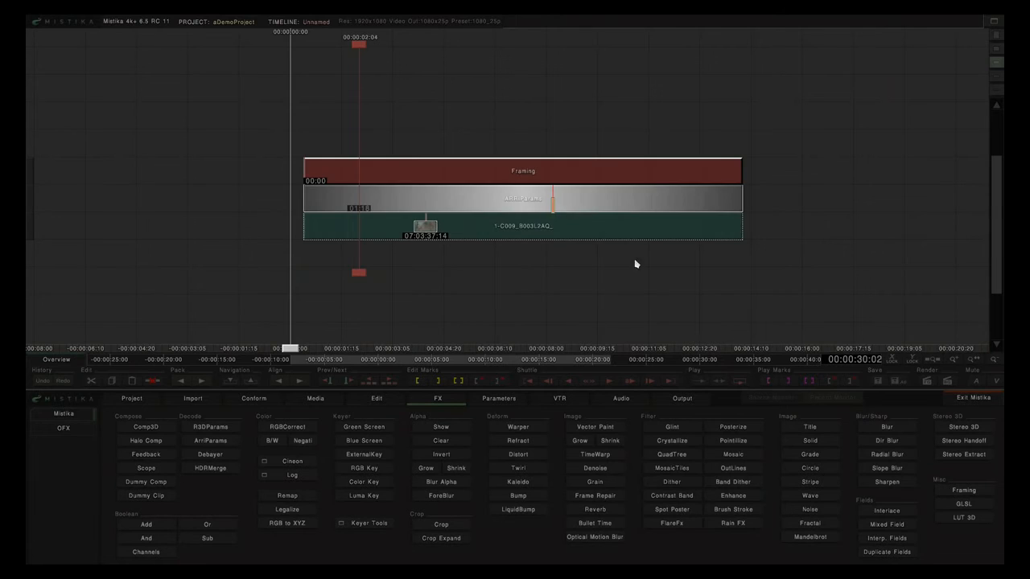
double_click(524, 178)
left_click(234, 457)
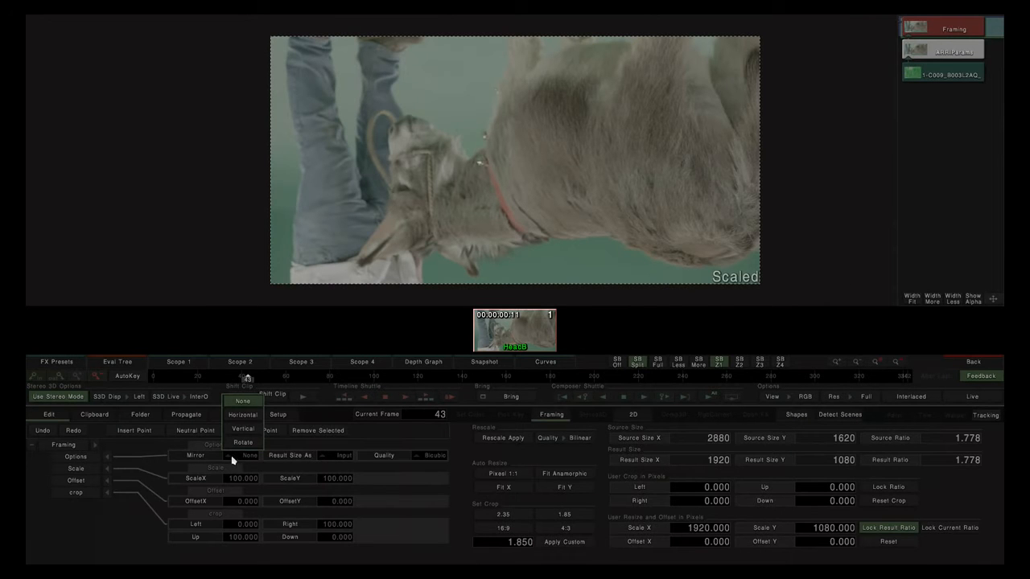
left_click(238, 435)
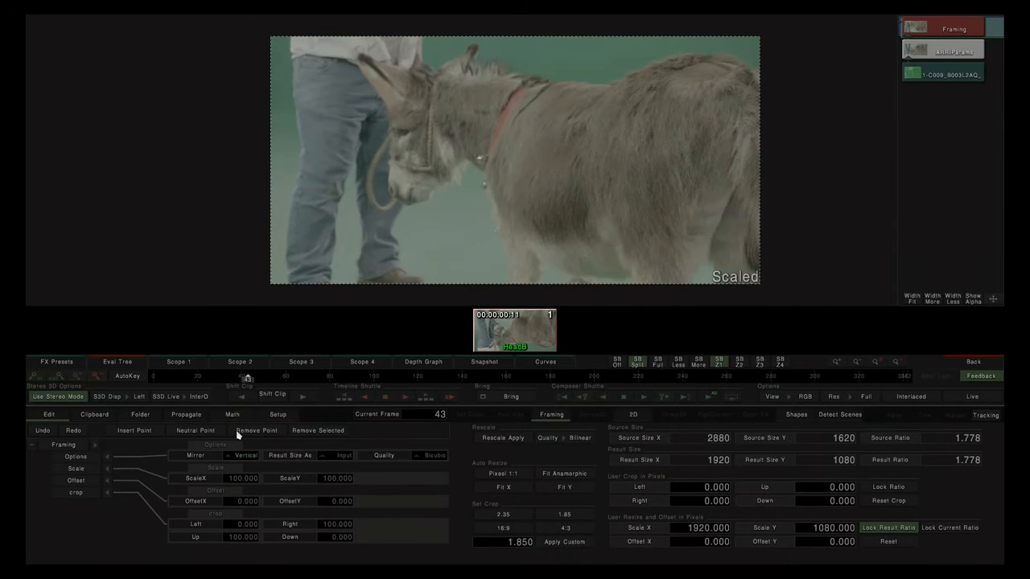
left_click(344, 455)
left_click(346, 431)
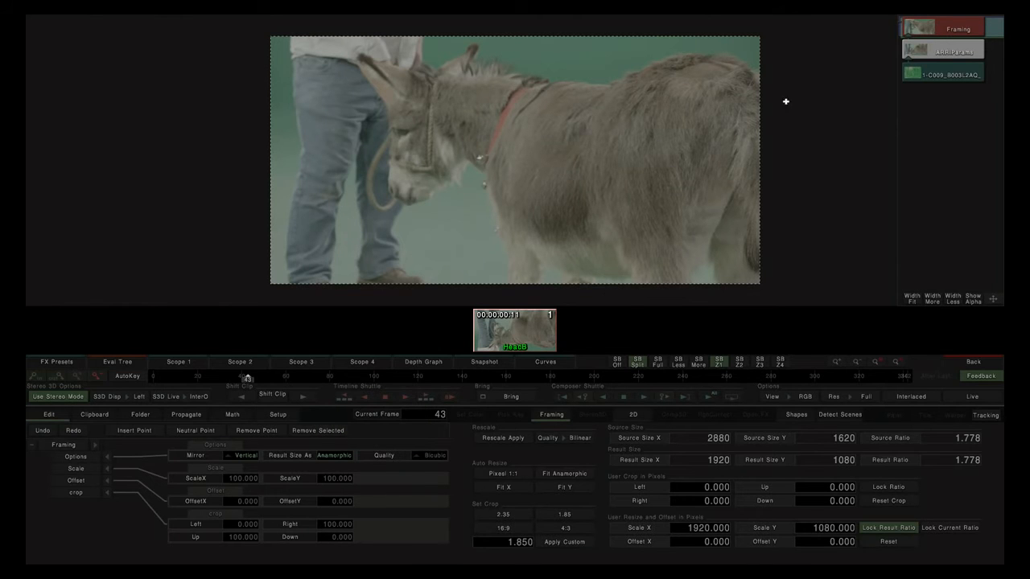
In the ARRIParams effect, try an ASA of 2000, and set the ASA to 800
left_click(933, 53)
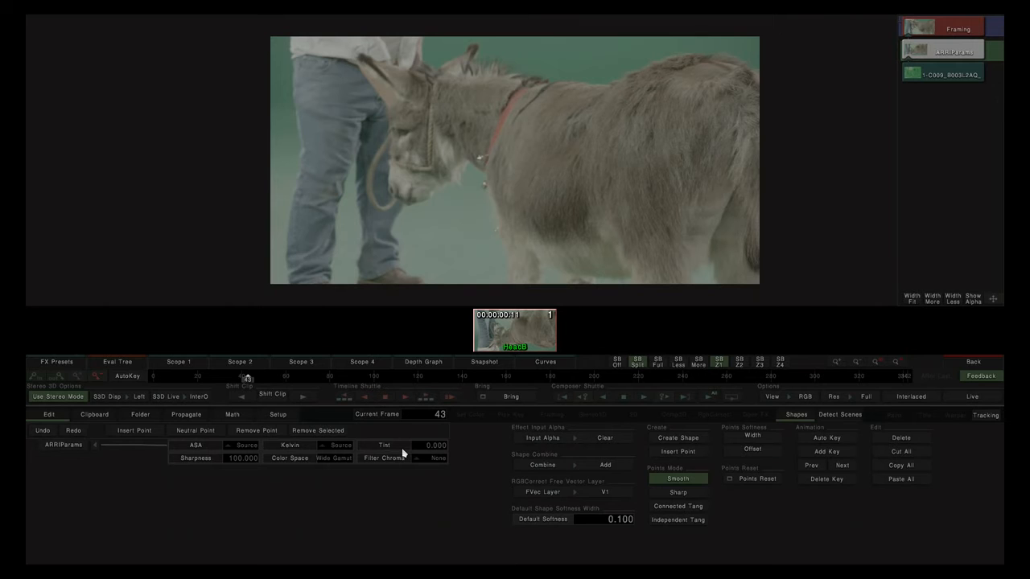
left_click(225, 445)
left_click(239, 406)
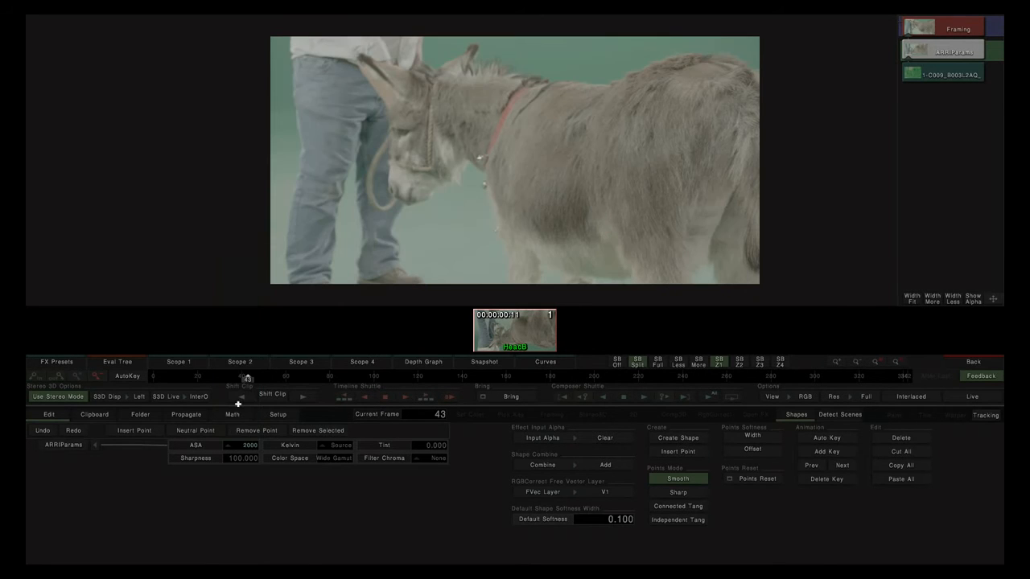
left_click(241, 445)
left_click(241, 350)
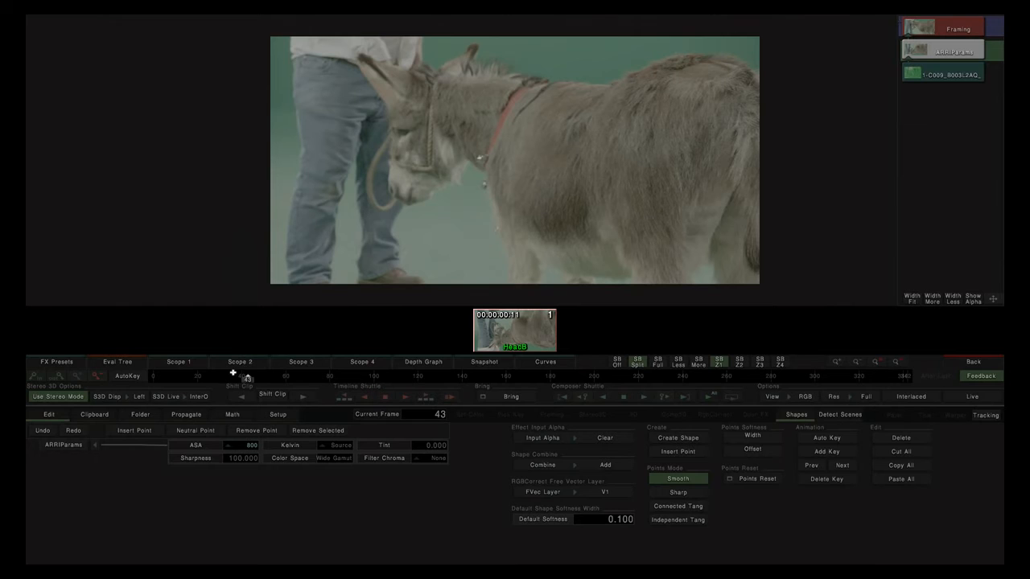
Set the ARRIParams color space to P3 + Gamma 2.6 and Filter Chroma to None
left_click(334, 459)
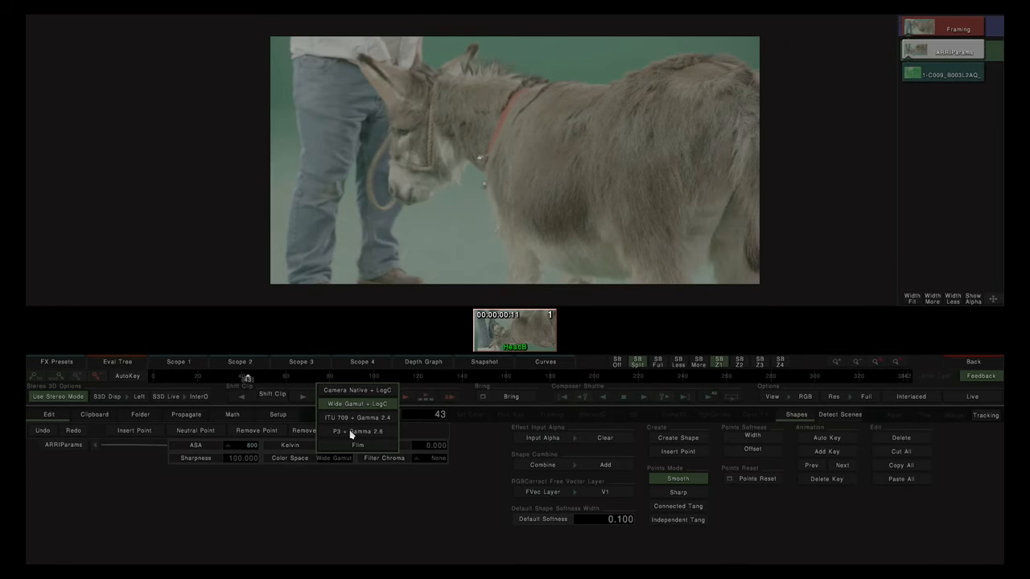
left_click(351, 432)
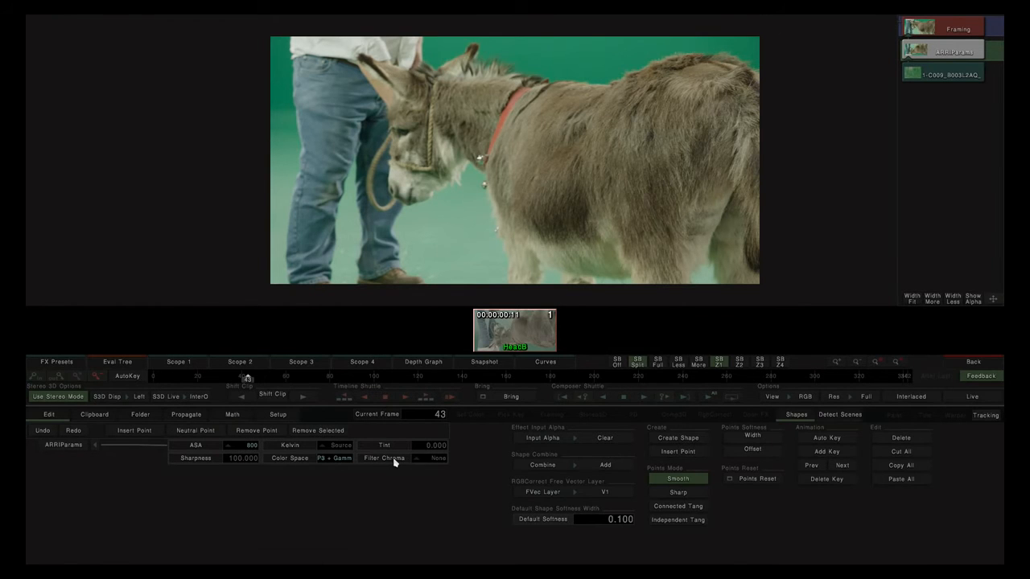
left_click(435, 459)
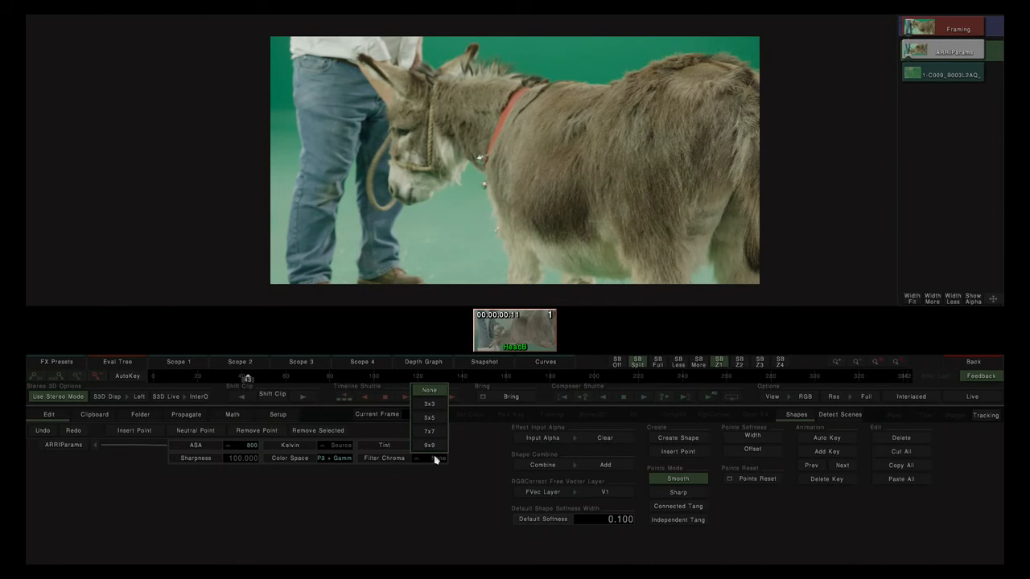
left_click(427, 391)
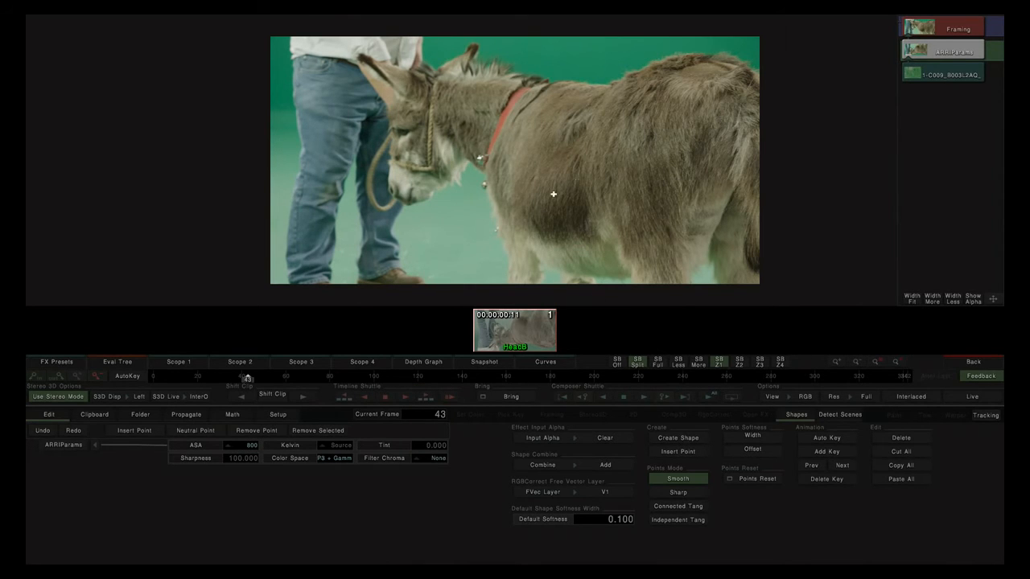
Examine the fur edge along the donkey's back against the green screen up close, and open the Filter Chroma options
left_click_drag(617, 146, 584, 237)
scroll(677, 155, "up", 2)
scroll(574, 218, "up", 2)
left_click_drag(447, 198, 390, 250)
scroll(390, 250, "up", 2)
left_click_drag(724, 217, 459, 273)
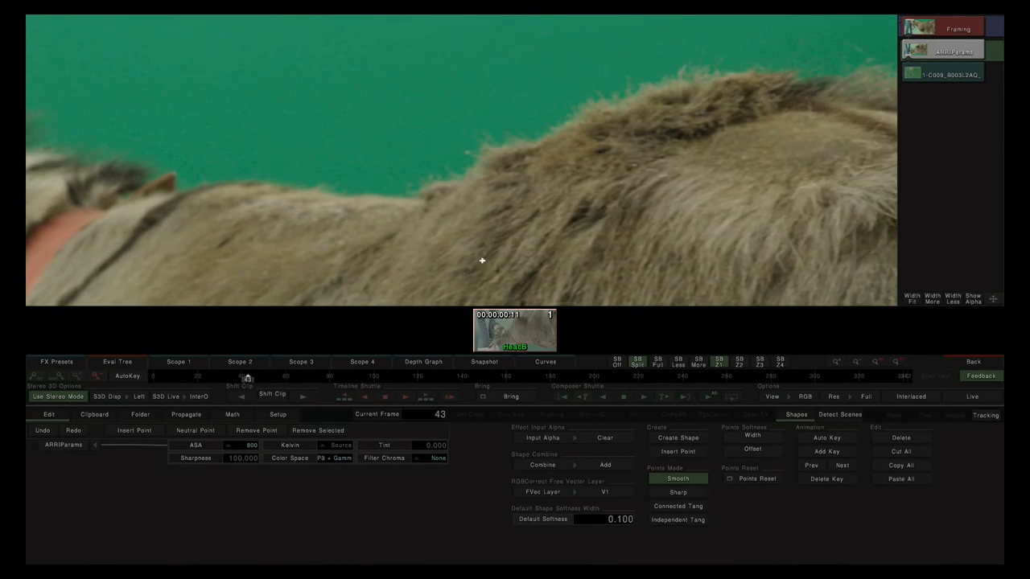
scroll(460, 274, "up", 2)
left_click_drag(567, 181, 545, 228)
scroll(545, 228, "up", 2)
left_click_drag(550, 153, 574, 204)
scroll(576, 204, "up", 2)
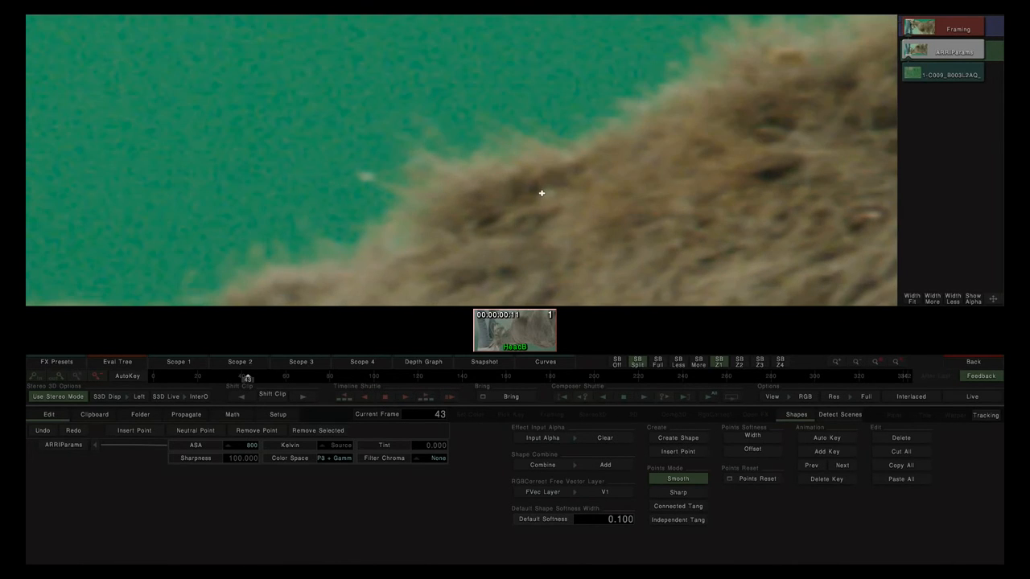
left_click(436, 460)
left_click(436, 461)
left_click(436, 461)
left_click(435, 461)
Return to the timeline, move the current position to 00:00:06:12, and show the available effects
left_click(974, 362)
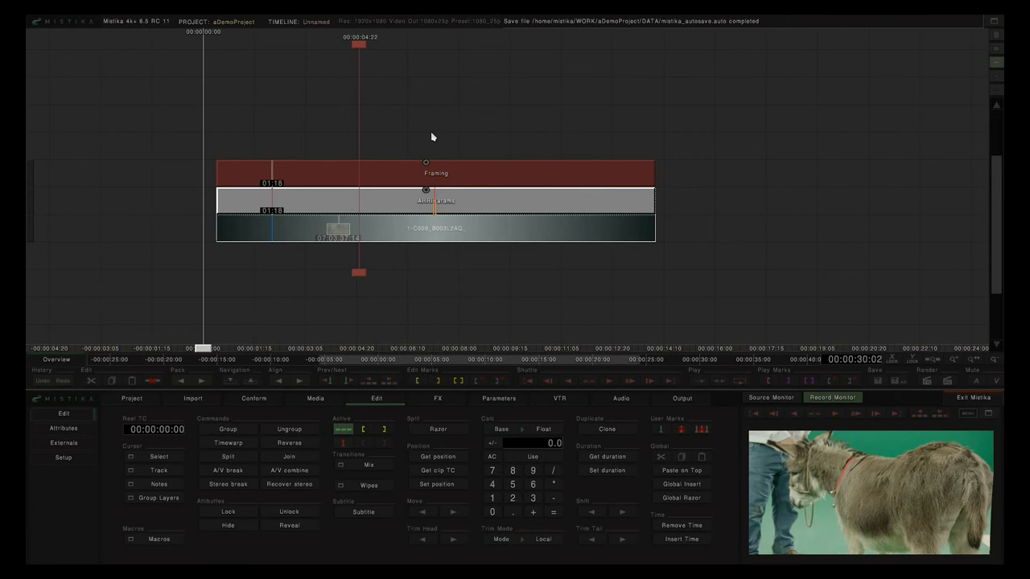
left_click_drag(360, 275, 411, 276)
left_click(445, 399)
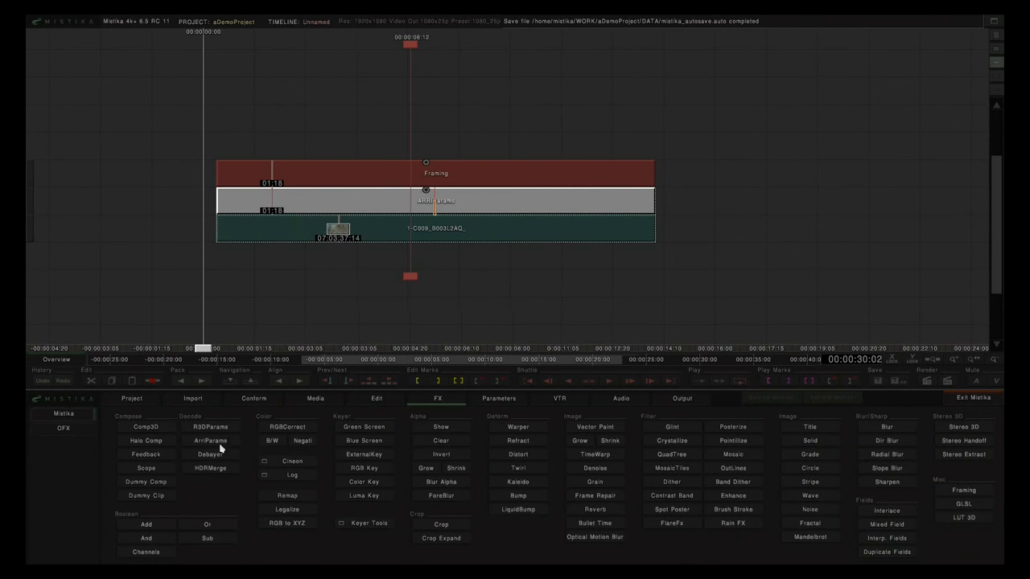